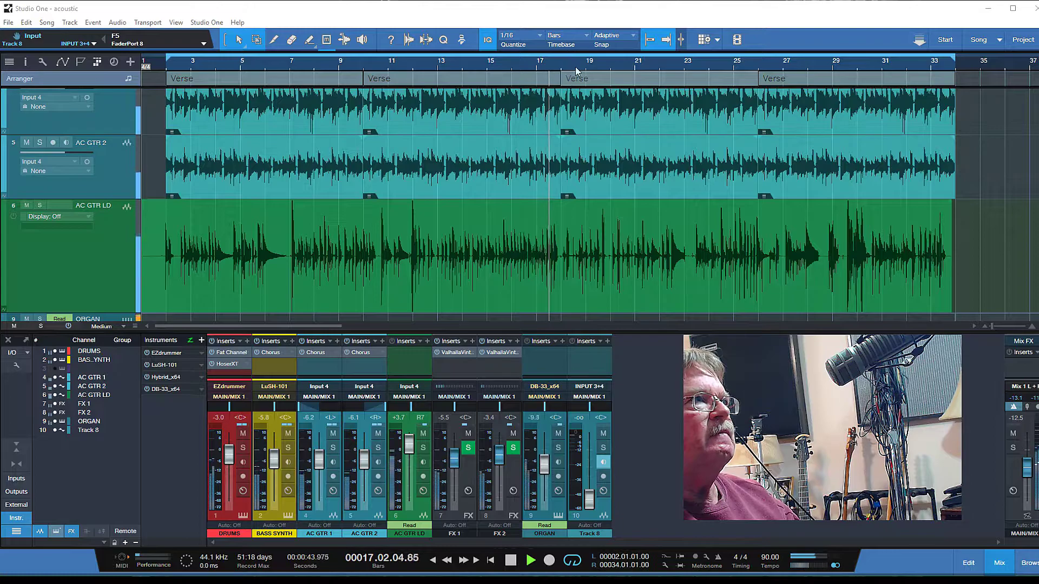
Zoom the arrangement horizontally, rewind, and place the playhead at bar 7
{"action": "scroll", "coordinate": [579, 70], "scroll_direction": "up", "scroll_amount": 3}
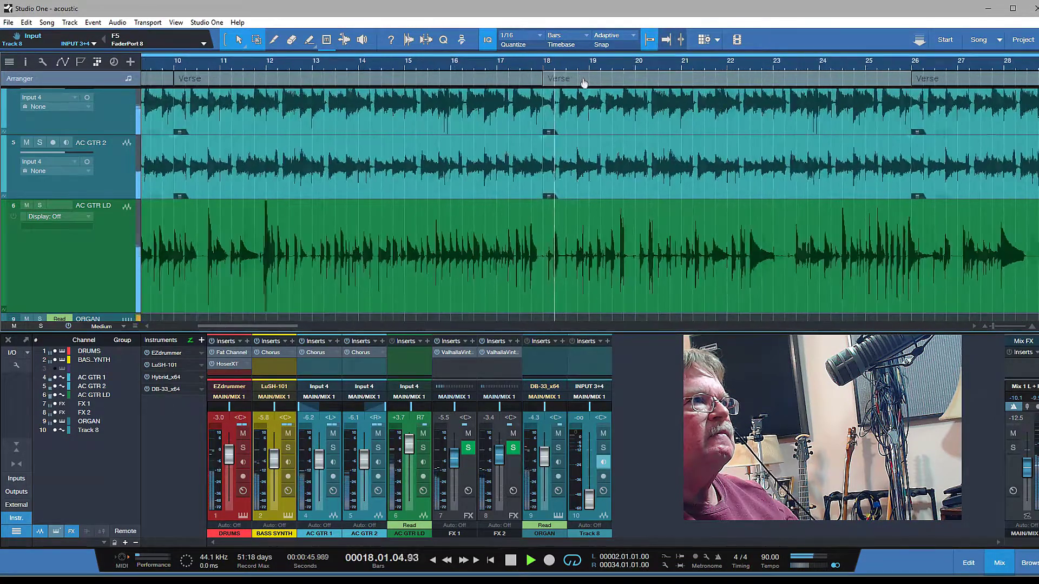
{"action": "scroll", "coordinate": [583, 81], "scroll_direction": "up", "scroll_amount": 1}
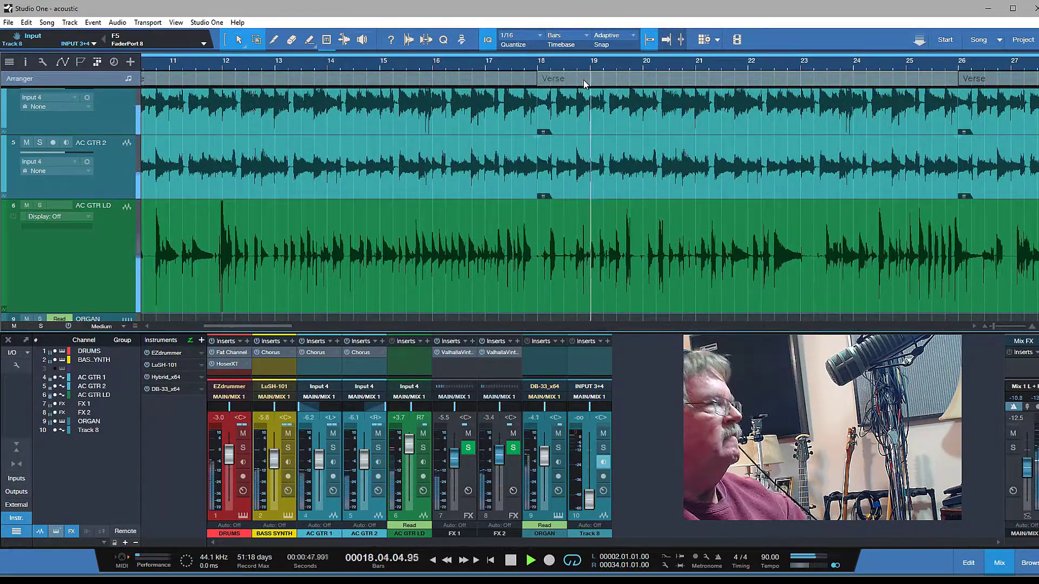
{"action": "key", "text": "KP_Subtract"}
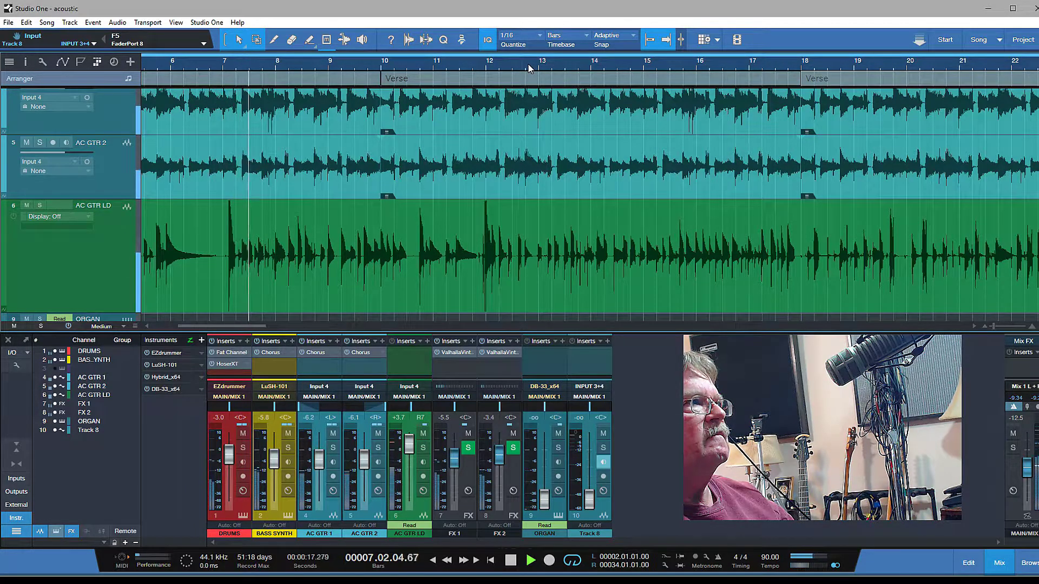
{"action": "left_click", "coordinate": [228, 70]}
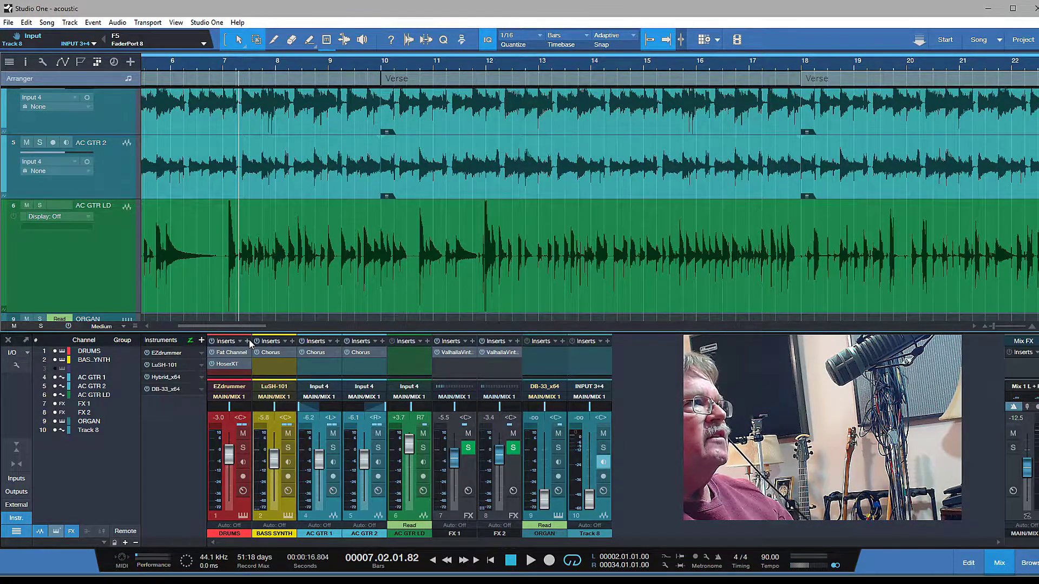
Scroll left and zoom in closely on the loud AC GTR LD strum just after bar 7
{"action": "left_click_drag", "start_coordinate": [250, 326], "coordinate": [236, 328]}
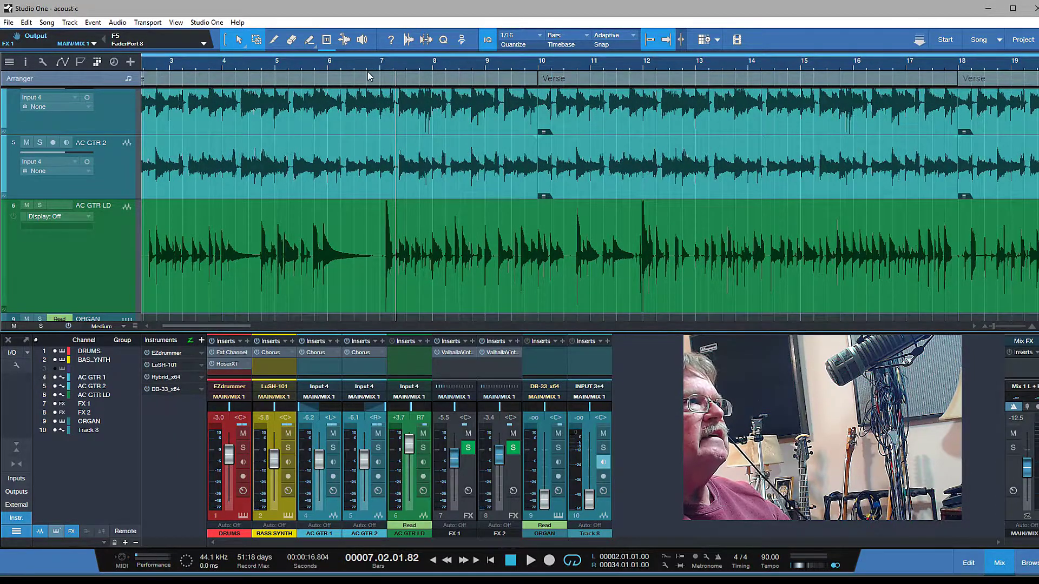
{"action": "left_click_drag", "start_coordinate": [371, 70], "coordinate": [378, 98]}
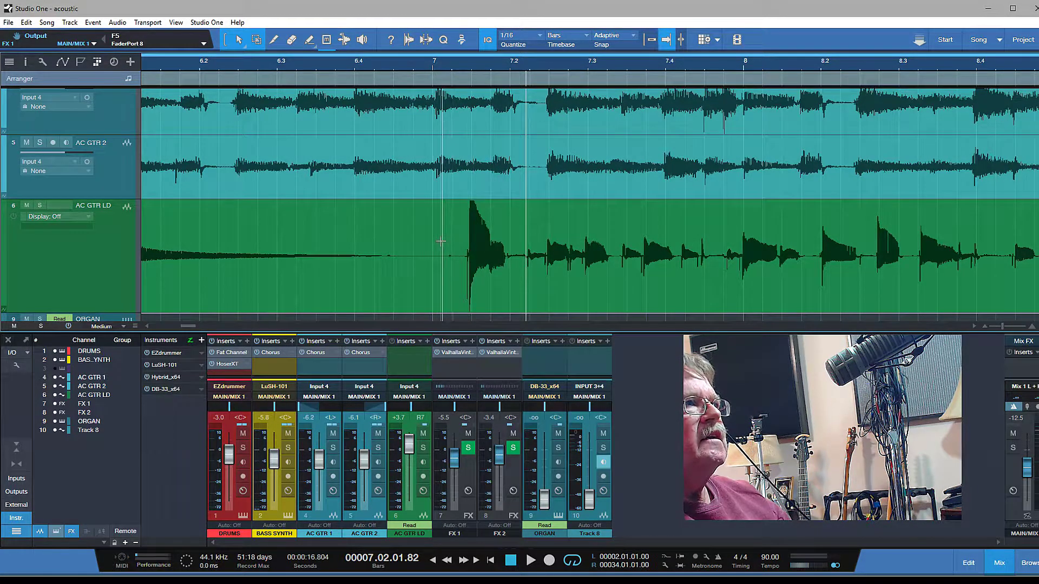
{"action": "right_click", "coordinate": [550, 299]}
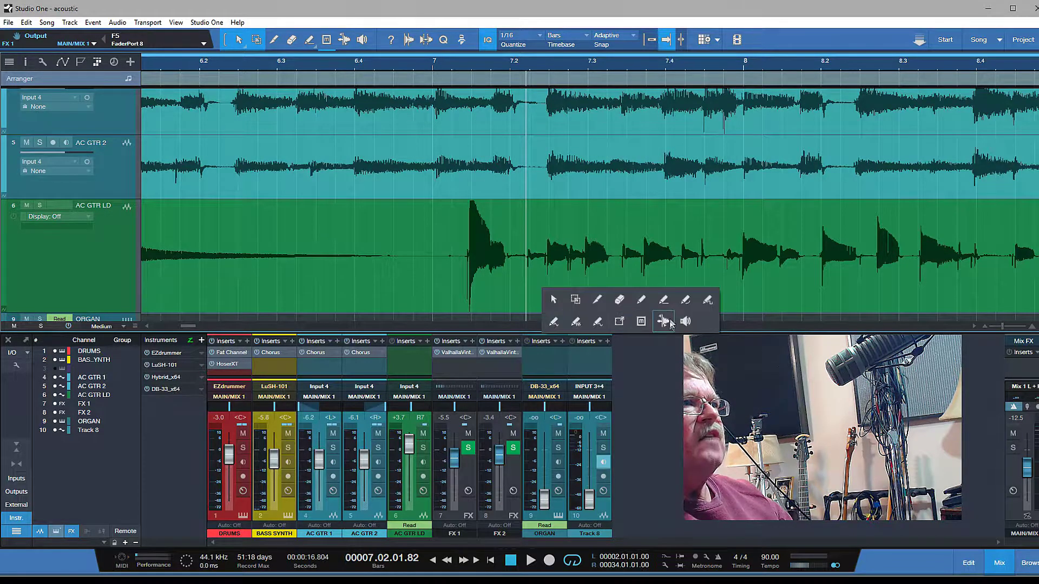
Cut the AC GTR LD event just before and just after the loud strum with the Split Tool
{"action": "left_click", "coordinate": [597, 300]}
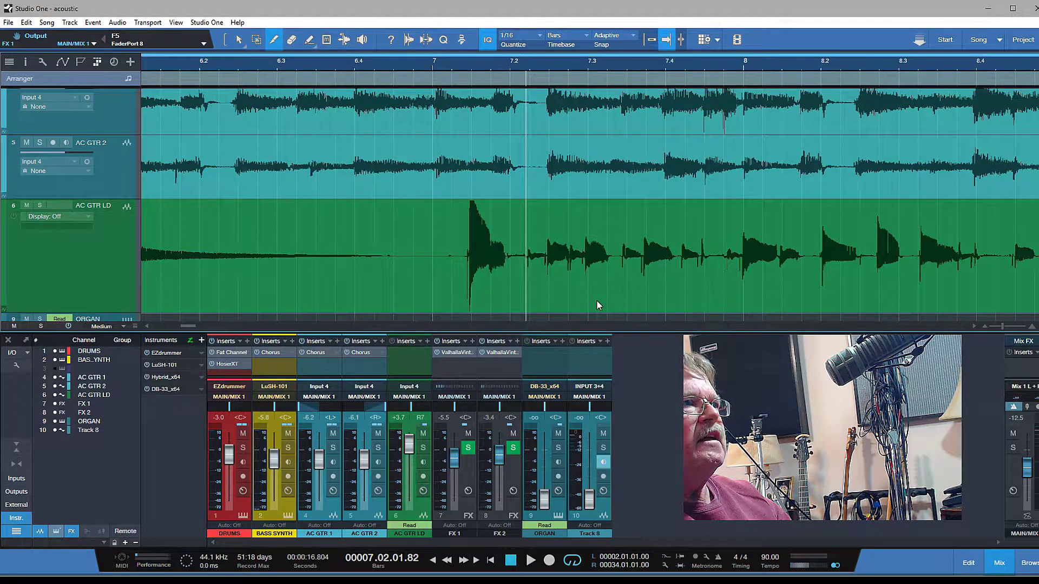
{"action": "left_click", "coordinate": [517, 236]}
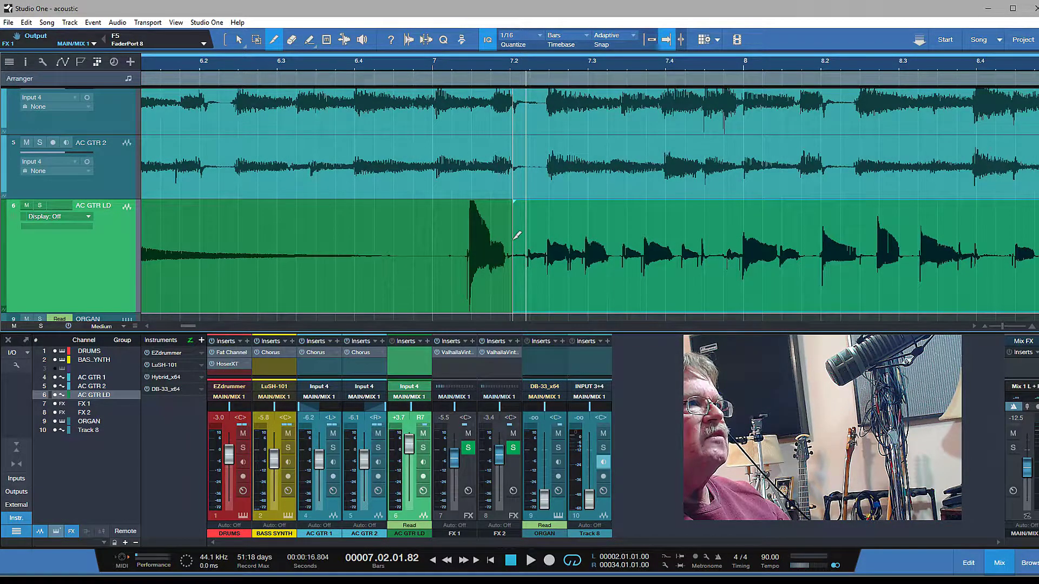
{"action": "left_click", "coordinate": [455, 235]}
{"action": "right_click", "coordinate": [495, 301]}
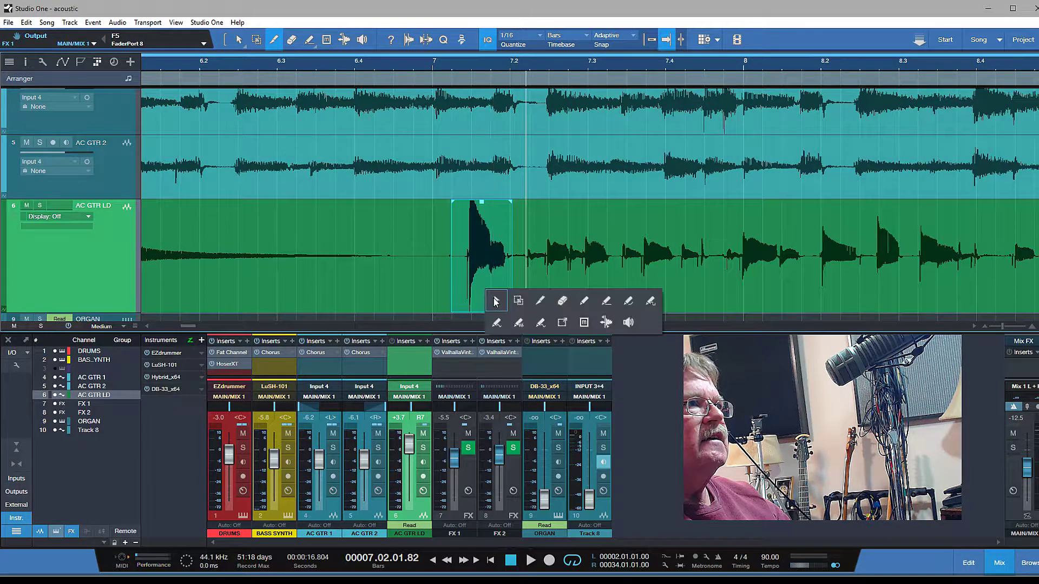
{"action": "left_click", "coordinate": [497, 301]}
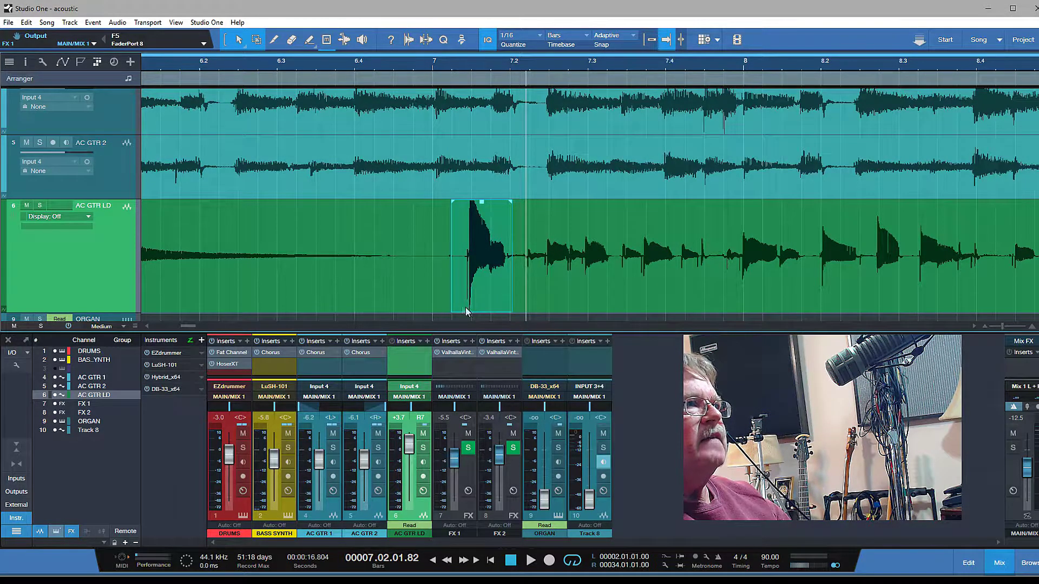
Select the short loud-strum event and drag its gain down 1.7 dB
{"action": "left_click", "coordinate": [434, 259]}
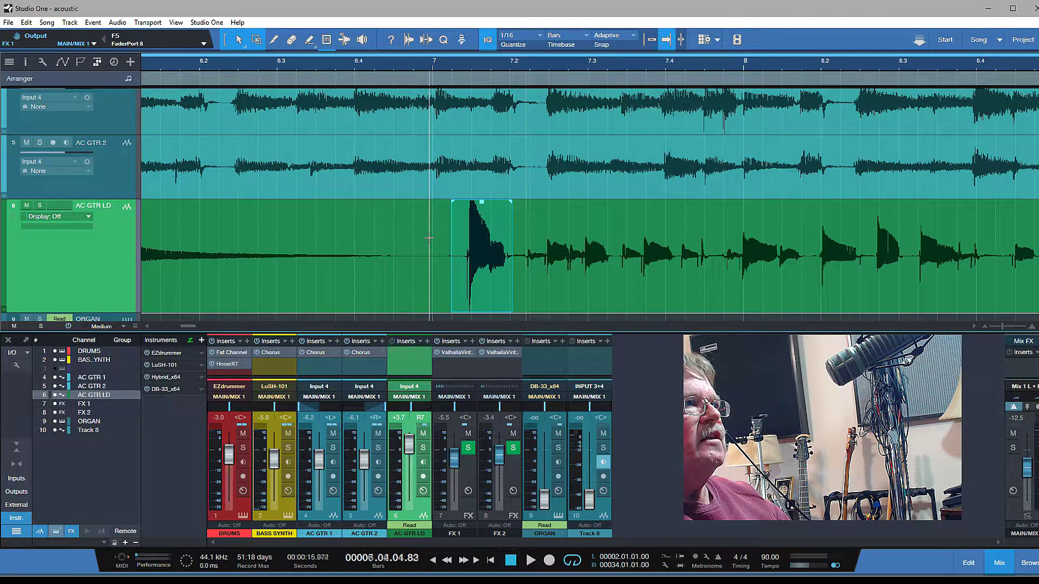
{"action": "left_click", "coordinate": [543, 303]}
{"action": "left_click", "coordinate": [498, 304]}
{"action": "left_click", "coordinate": [420, 304]}
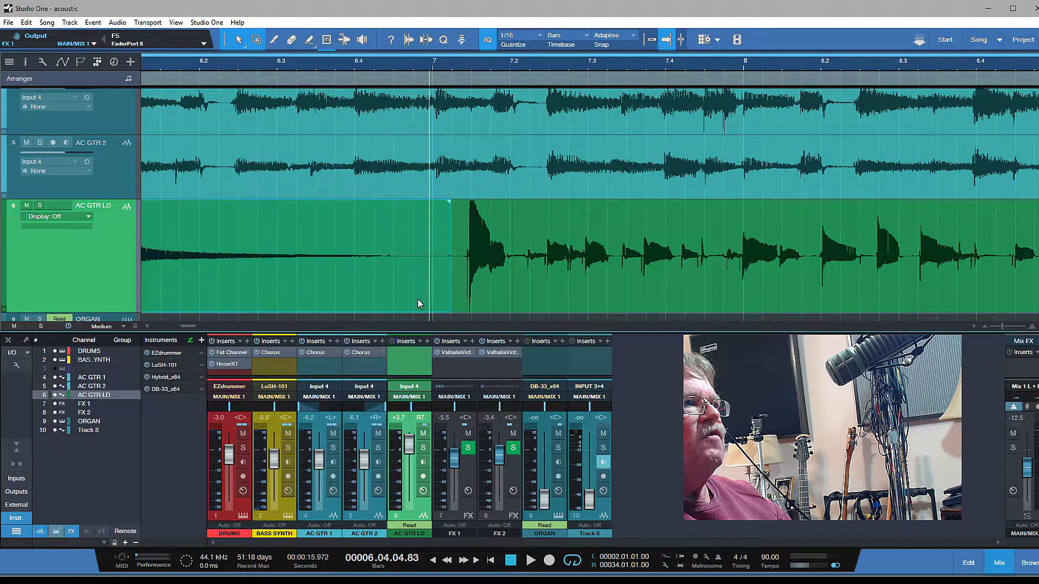
{"action": "left_click", "coordinate": [540, 304]}
{"action": "left_click", "coordinate": [497, 303]}
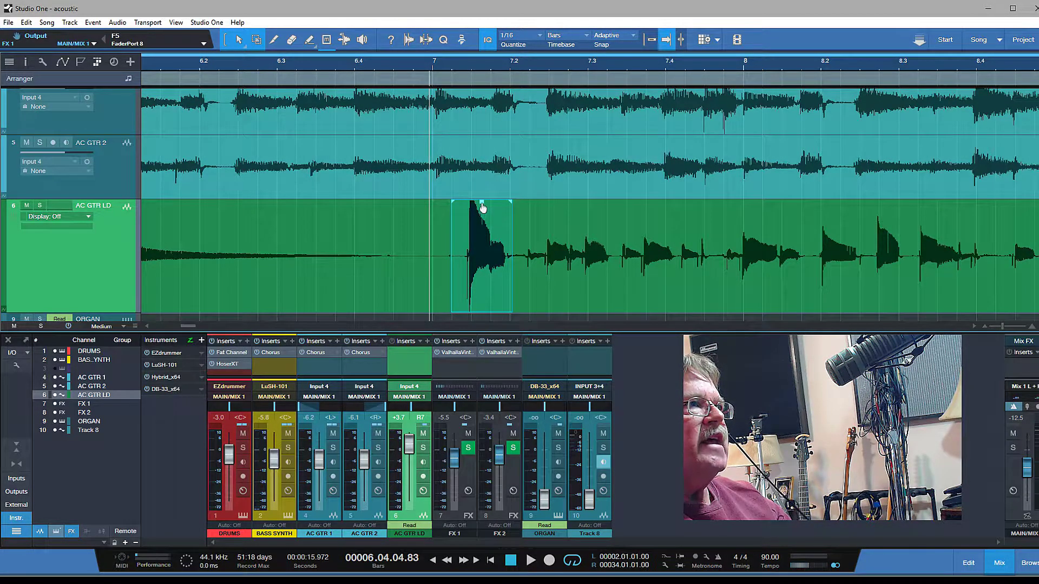
{"action": "left_click_drag", "start_coordinate": [482, 207], "coordinate": [483, 212]}
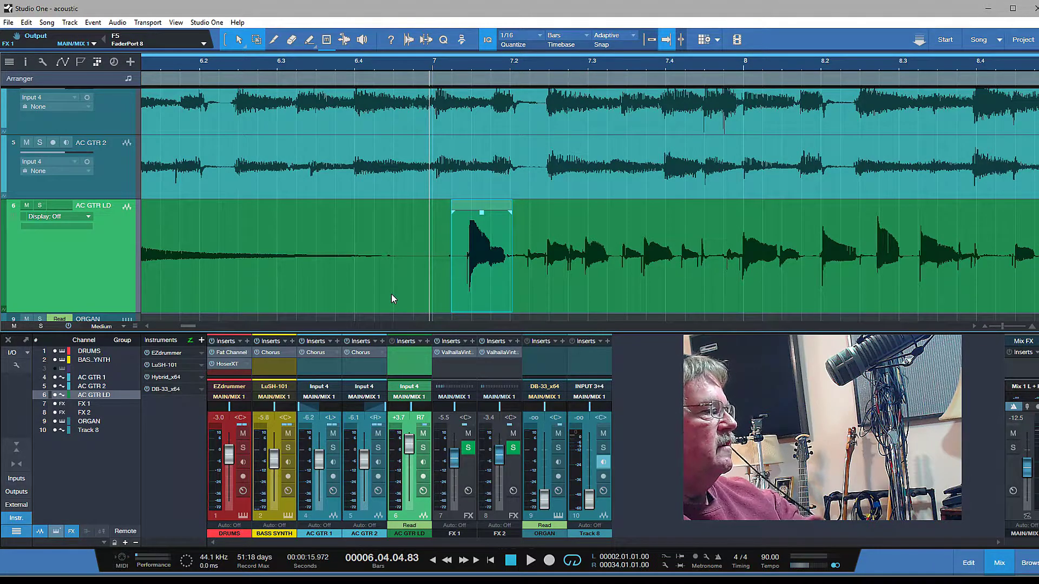
Play back past the lowered strum, then stop at bar 8
{"action": "key", "text": "space"}
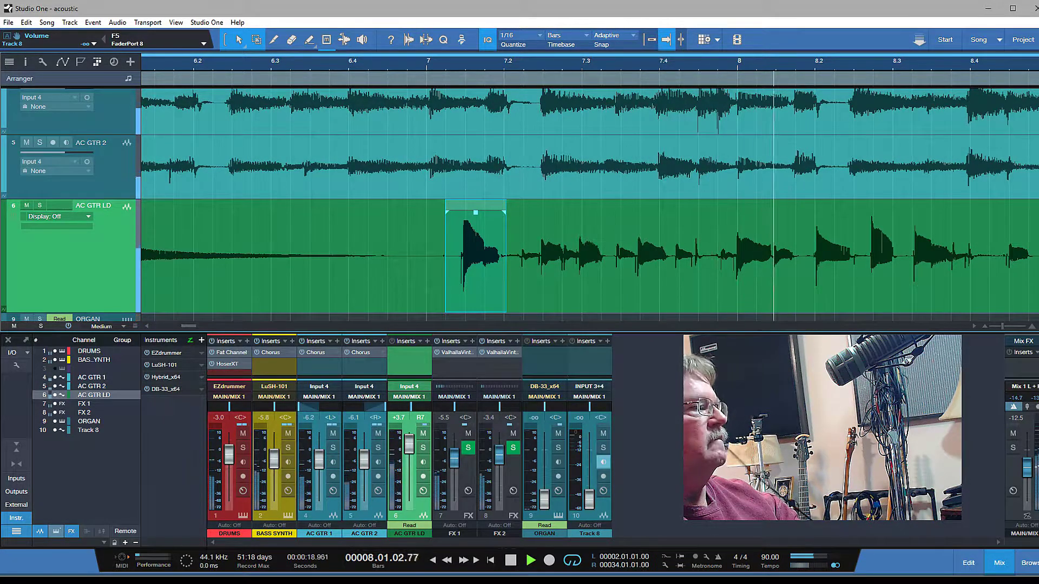
{"action": "key", "text": "space"}
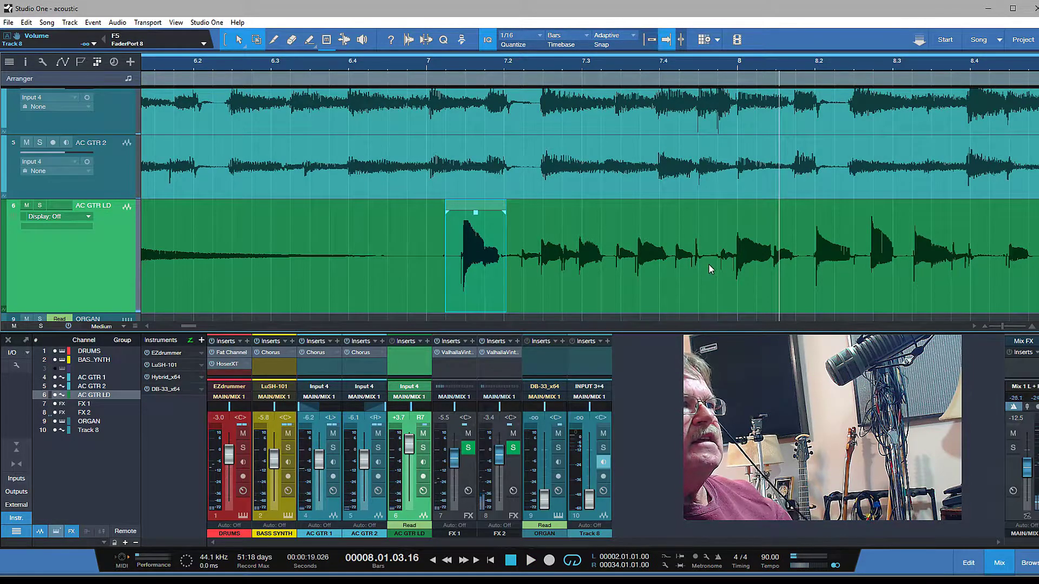
Cut the event before the next louder strum and raise the quieter piece's gain
{"action": "right_click", "coordinate": [715, 292]}
{"action": "left_click", "coordinate": [760, 293]}
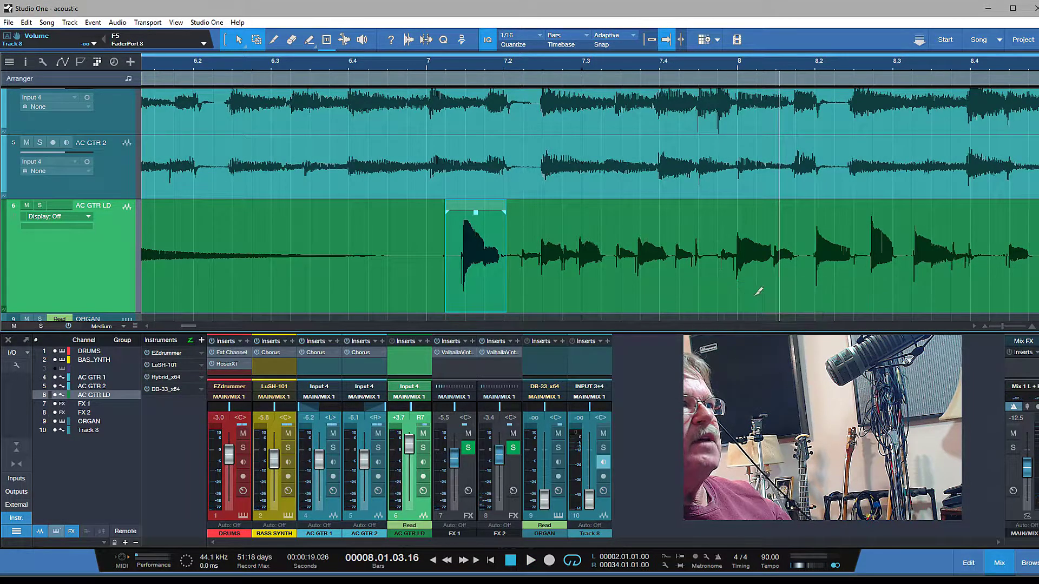
{"action": "left_click", "coordinate": [711, 274]}
{"action": "right_click", "coordinate": [719, 311]}
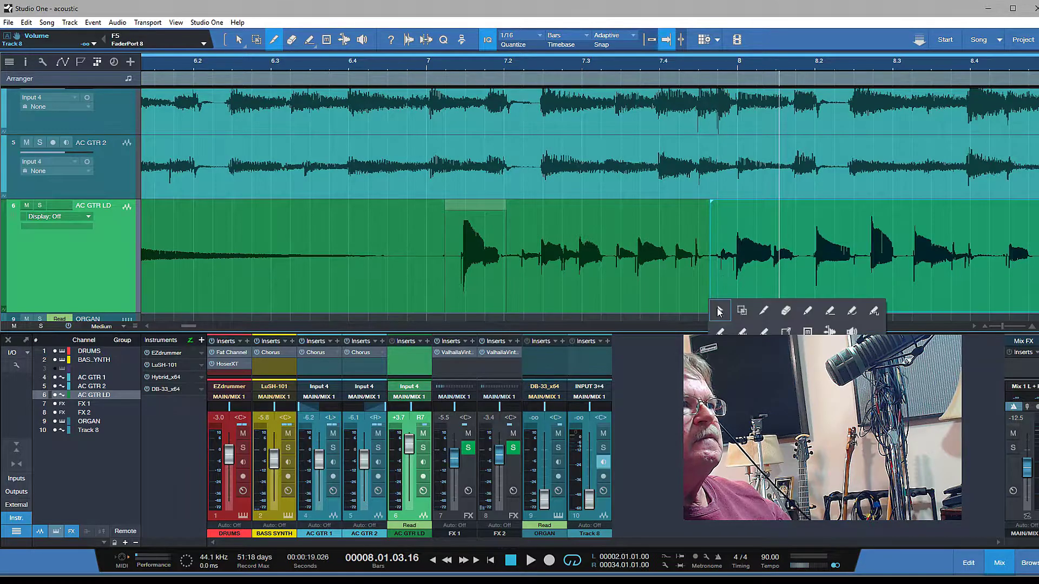
{"action": "left_click", "coordinate": [723, 313]}
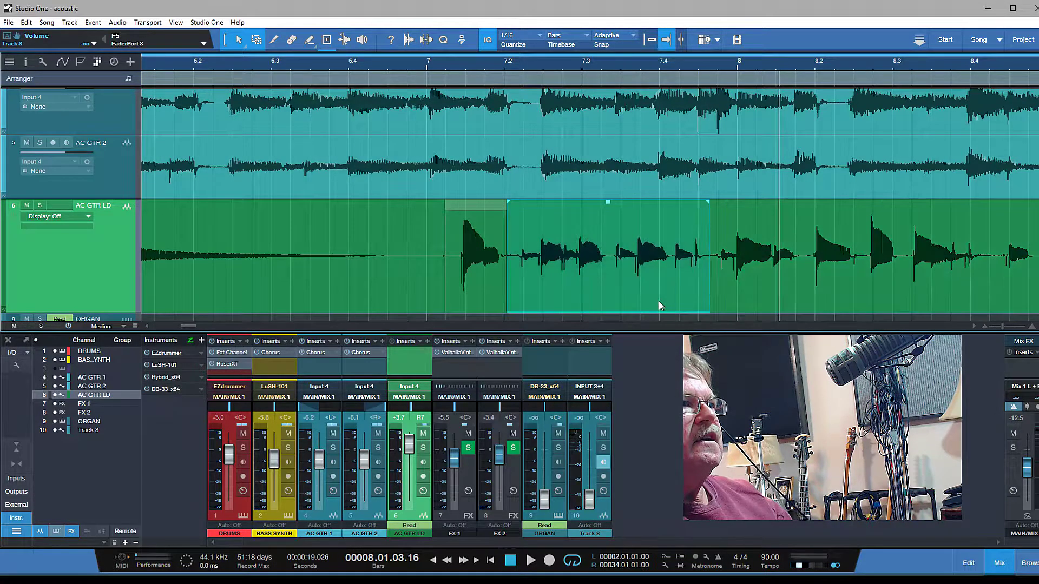
{"action": "left_click", "coordinate": [658, 301]}
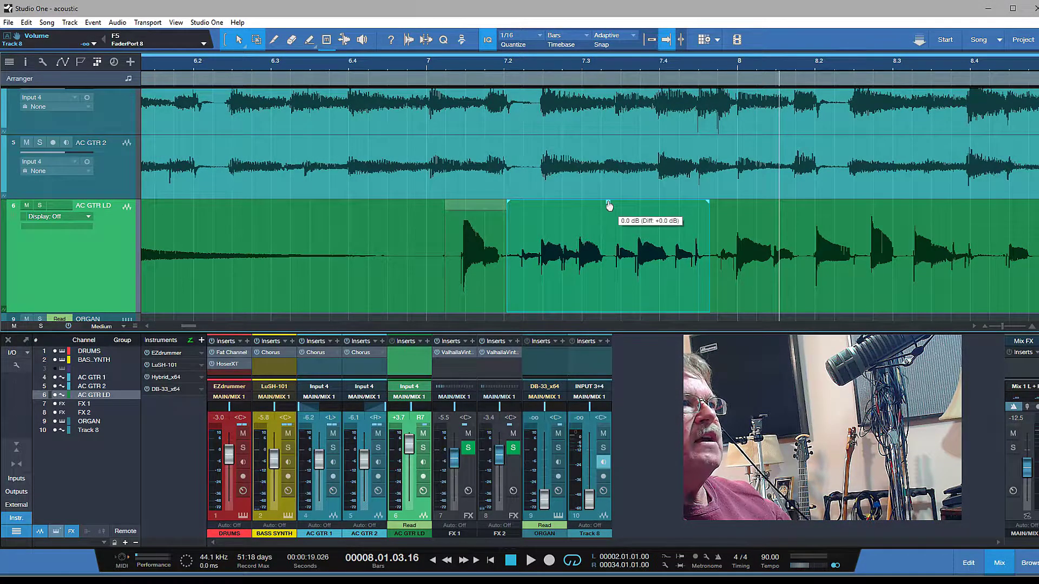
{"action": "left_click_drag", "start_coordinate": [609, 204], "coordinate": [611, 199]}
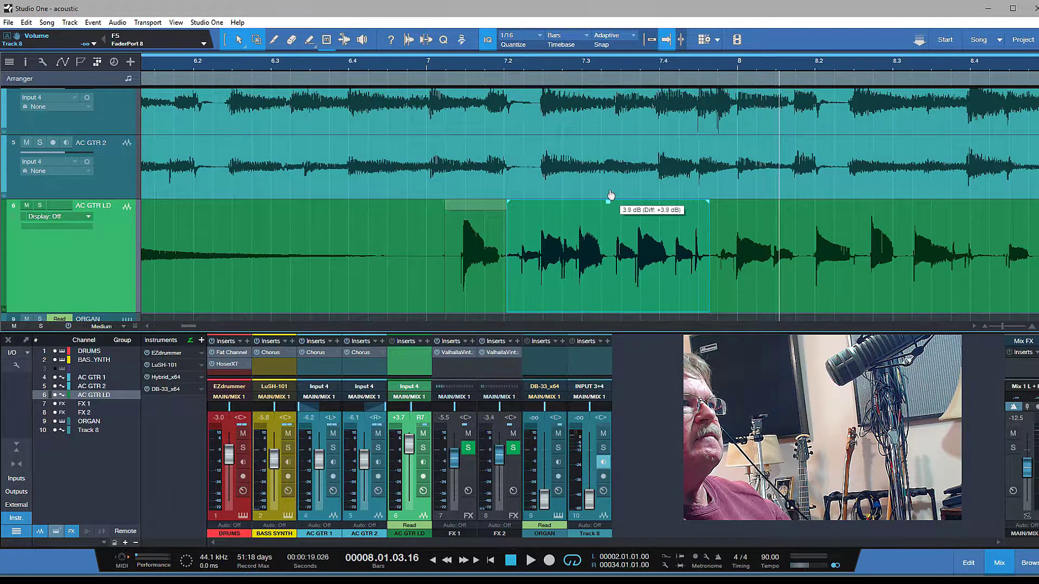
Play the passage from just after bar 6 to check levels, then return to the song start
{"action": "left_click", "coordinate": [167, 69]}
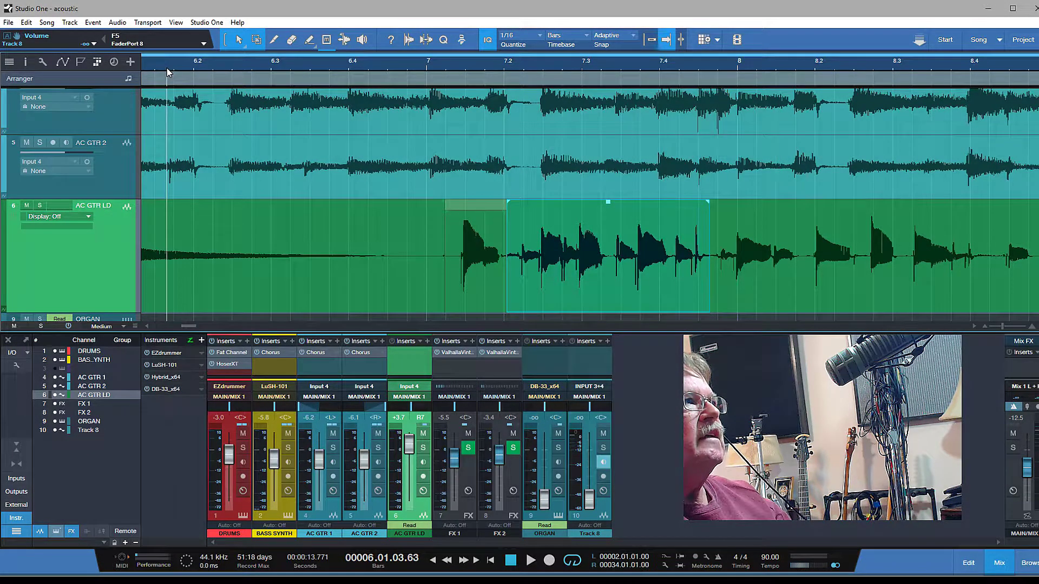
{"action": "key", "text": "space"}
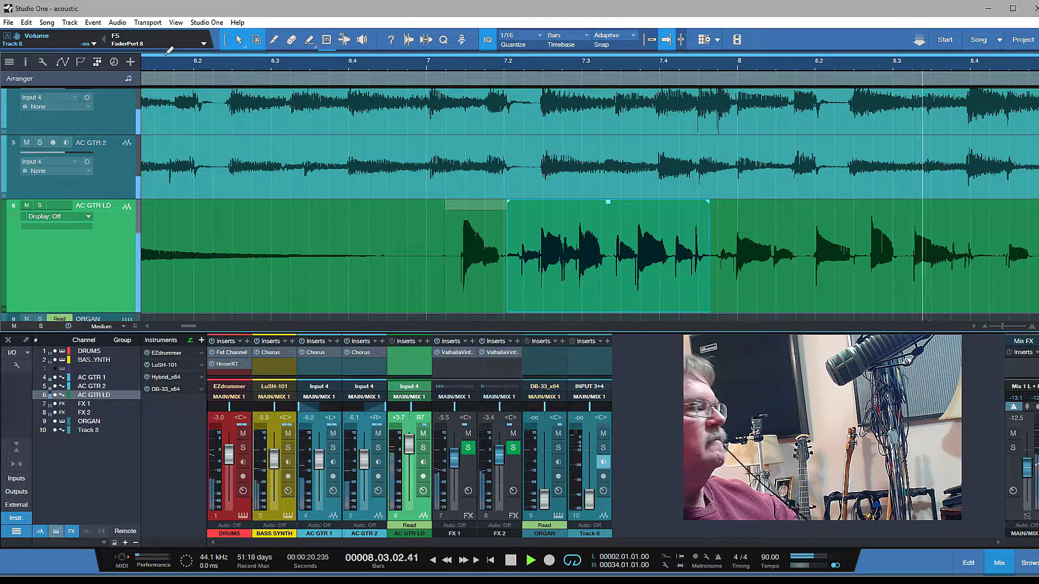
{"action": "key", "text": "space"}
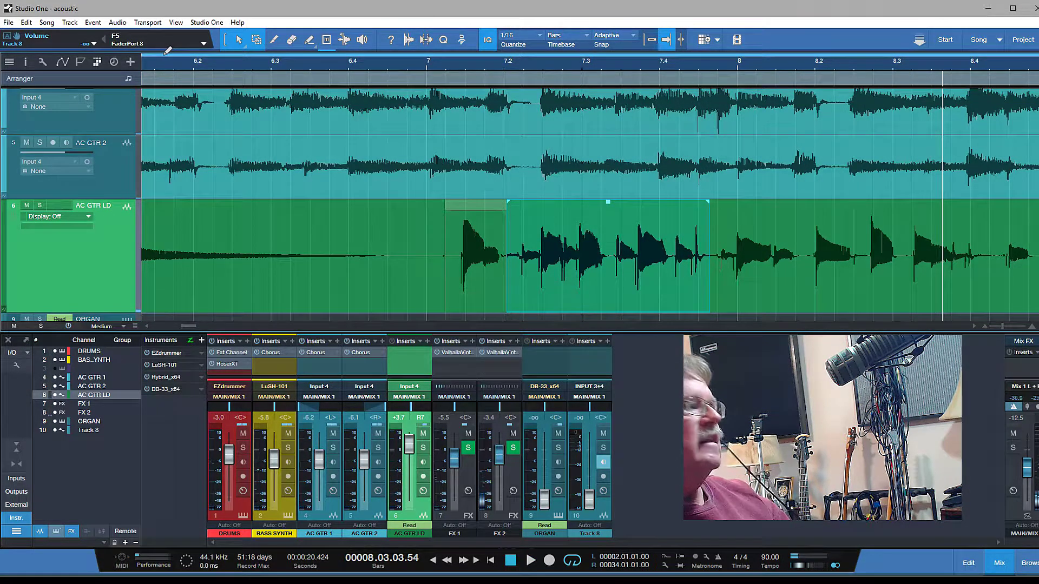
{"action": "key", "text": "Home"}
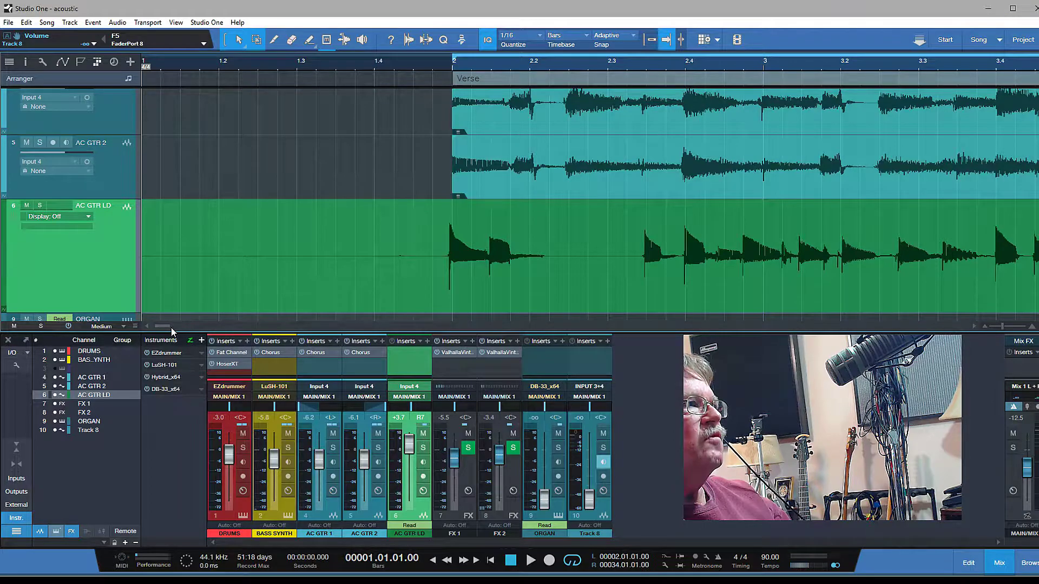
Zoom the arrange view back out to show bars 1–23 of AC GTR LD
{"action": "left_click_drag", "start_coordinate": [167, 331], "coordinate": [199, 333]}
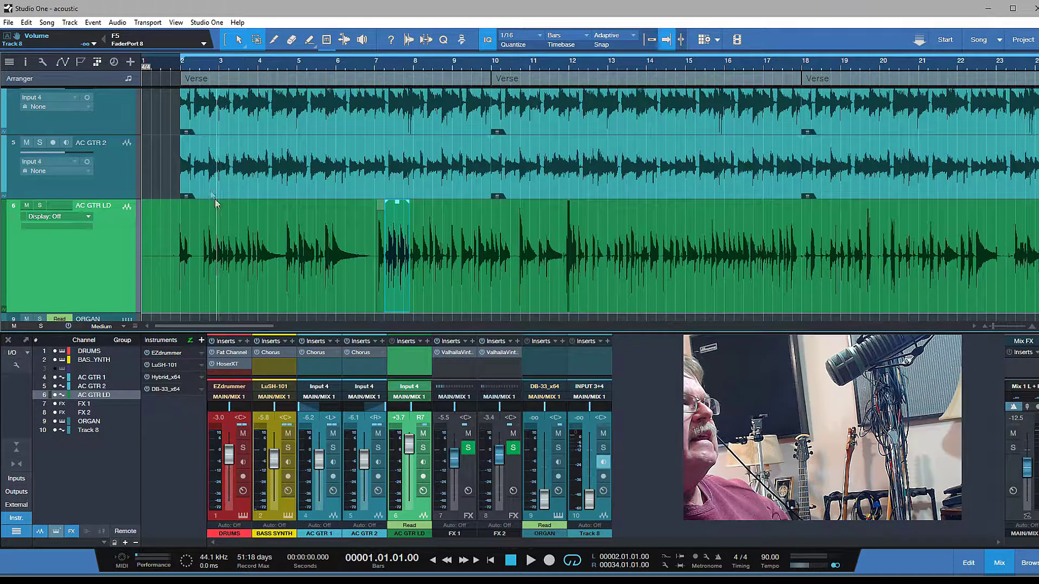
Start playback from just after bar 1 to audition the evened AC GTR LD levels
{"action": "left_click", "coordinate": [168, 71]}
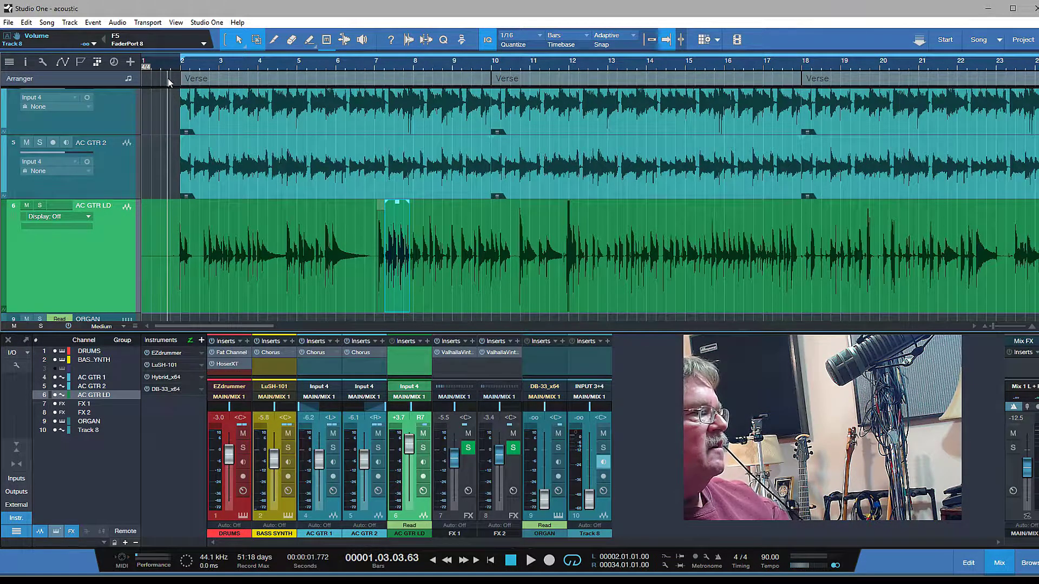
{"action": "key", "text": "space"}
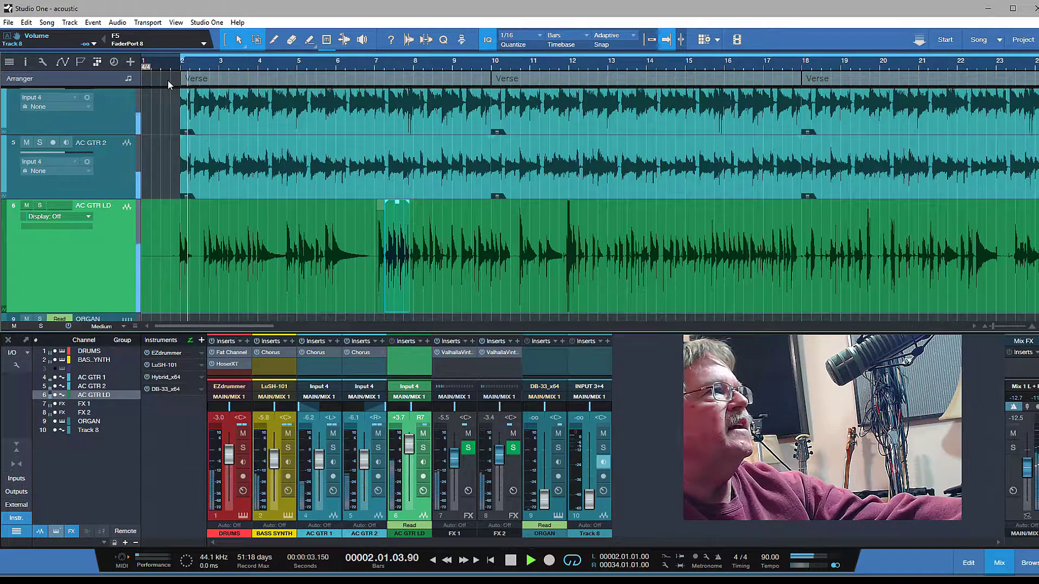